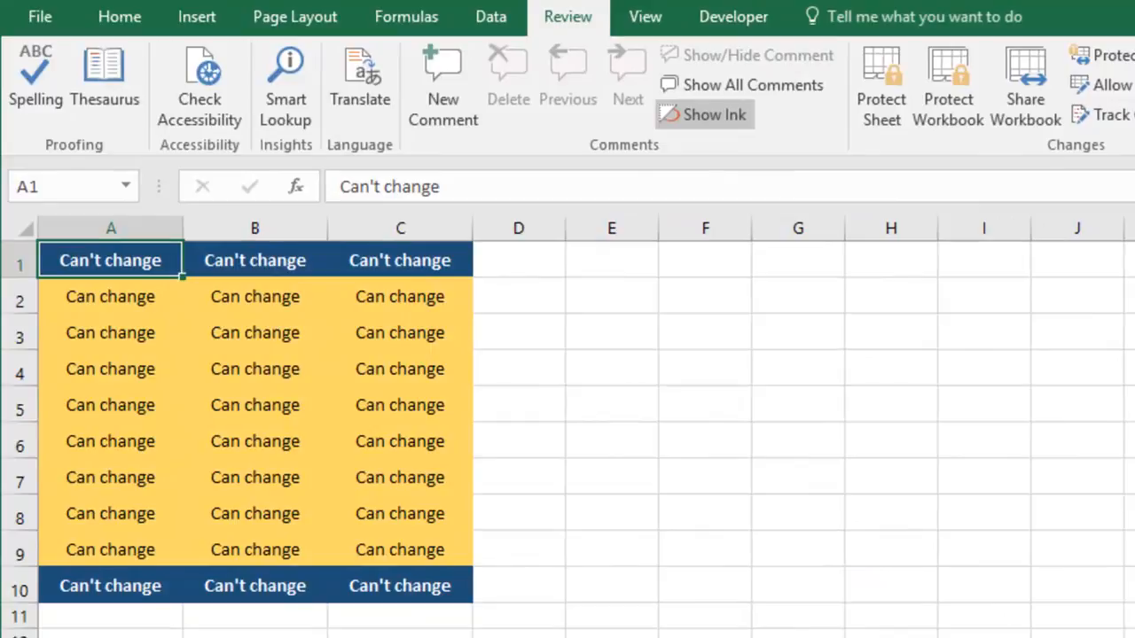
# Check the cell protection settings applied to the entire worksheet in Format Cells
pyautogui.click(131, 301)
pyautogui.click(129, 260)
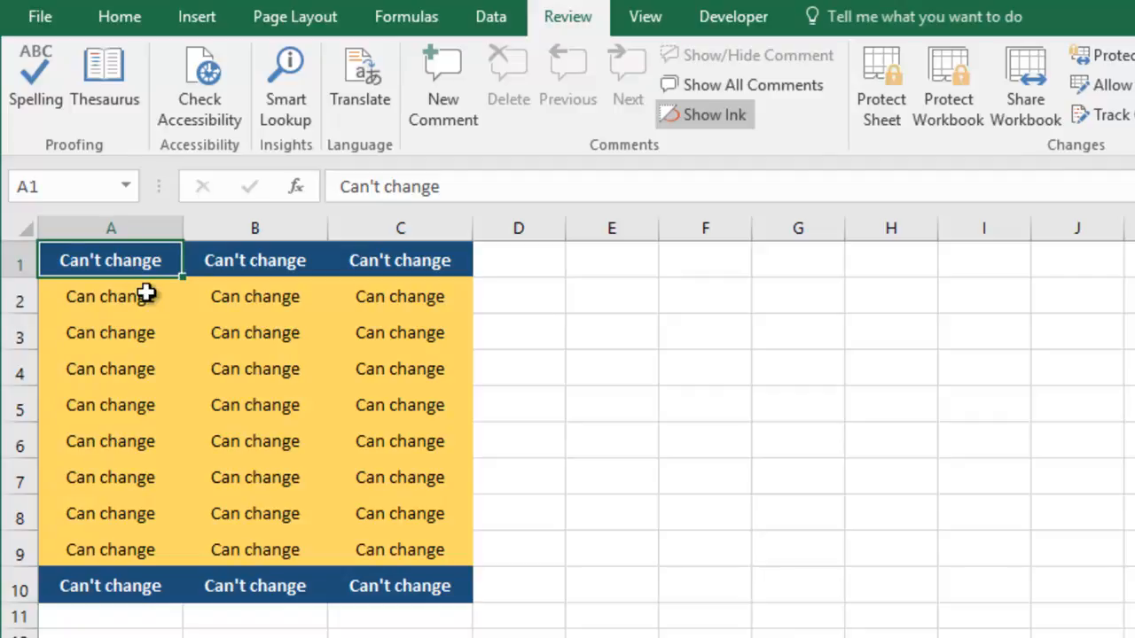
pyautogui.click(22, 229)
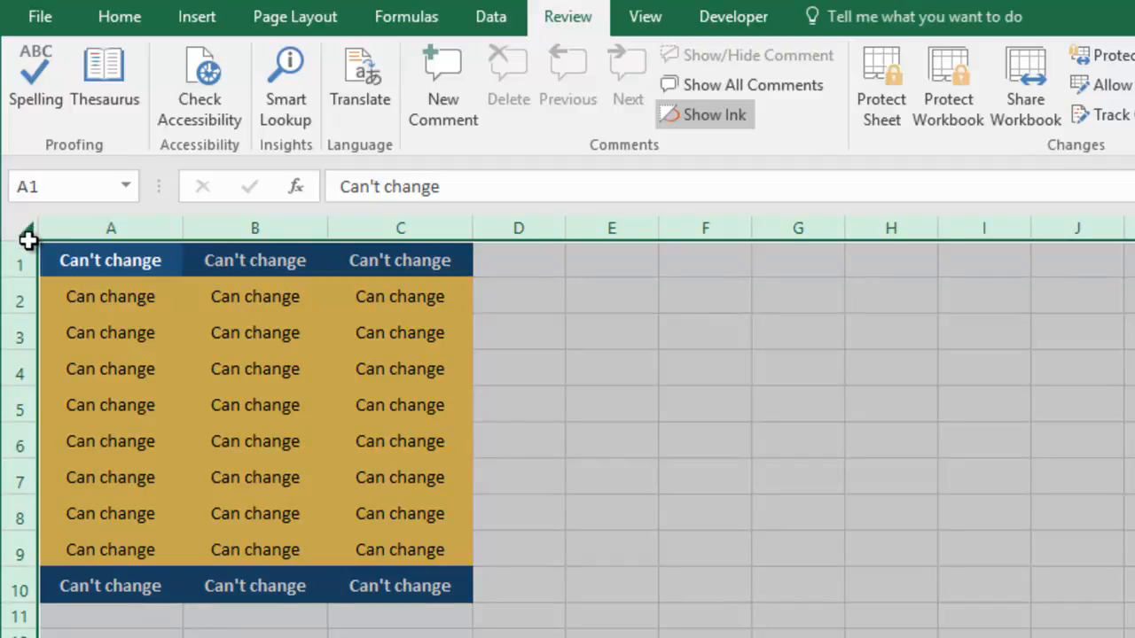
pyautogui.hotkey('ctrl', '1')
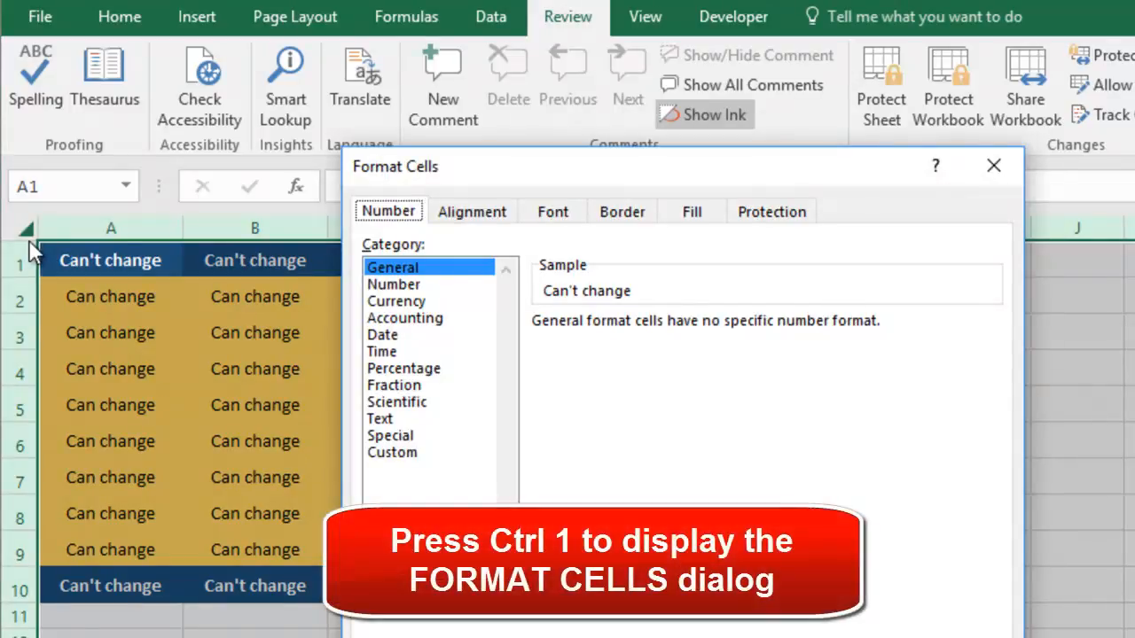
pyautogui.click(743, 220)
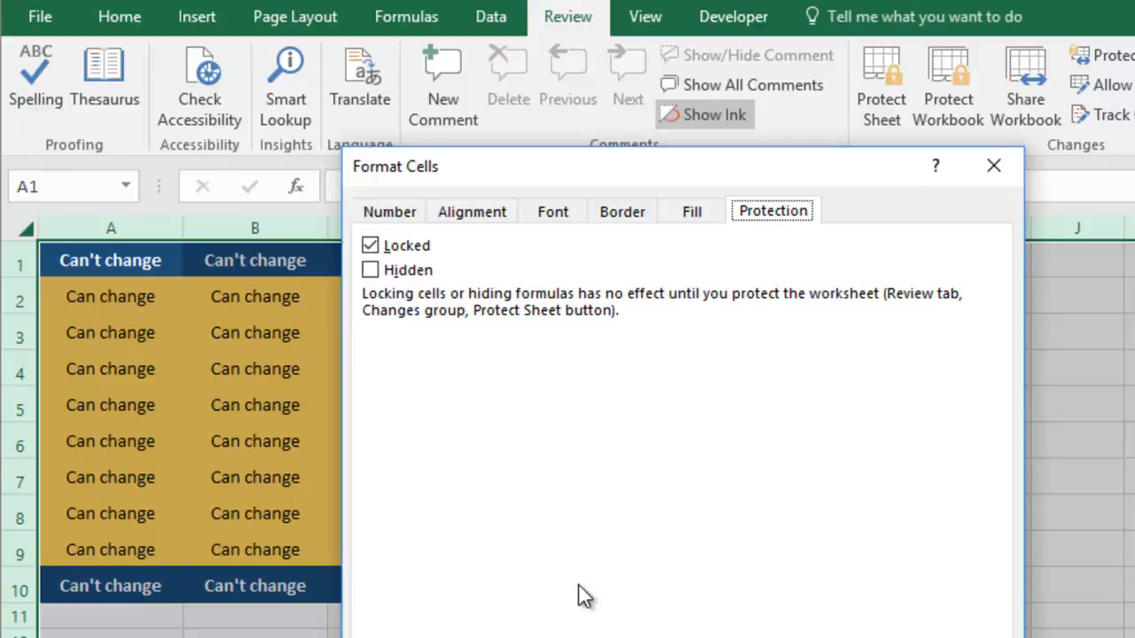
pyautogui.press('Return')
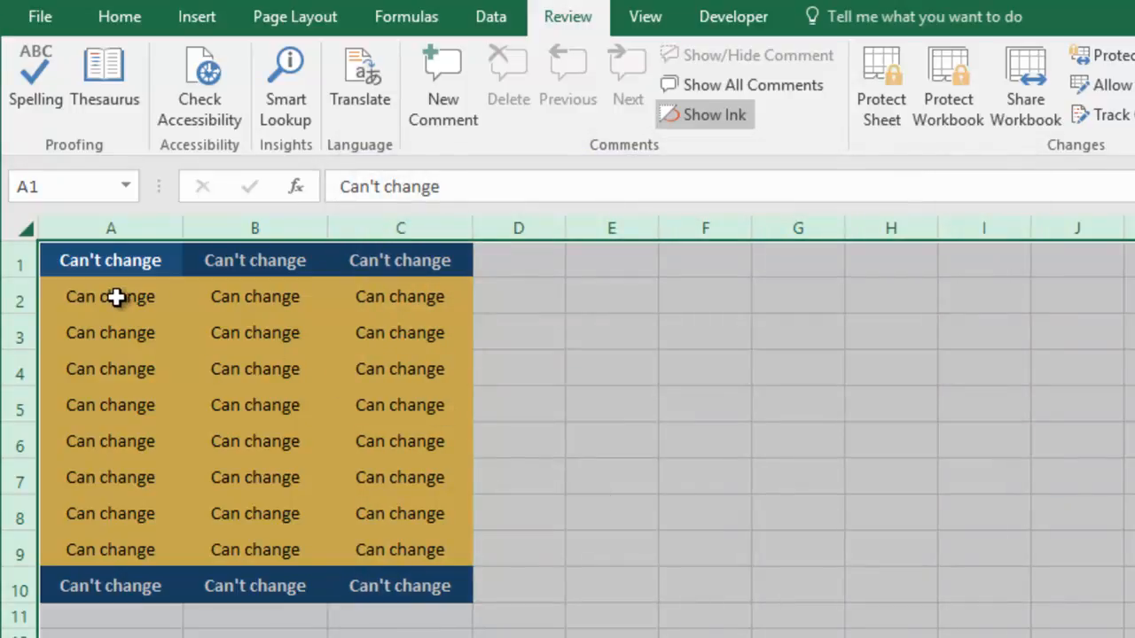
# Unlock the yellow "Can change" cells A2:C9 by turning off their Locked protection setting
pyautogui.moveTo(119, 296); pyautogui.dragTo(374, 549)
pyautogui.hotkey('ctrl', '1')
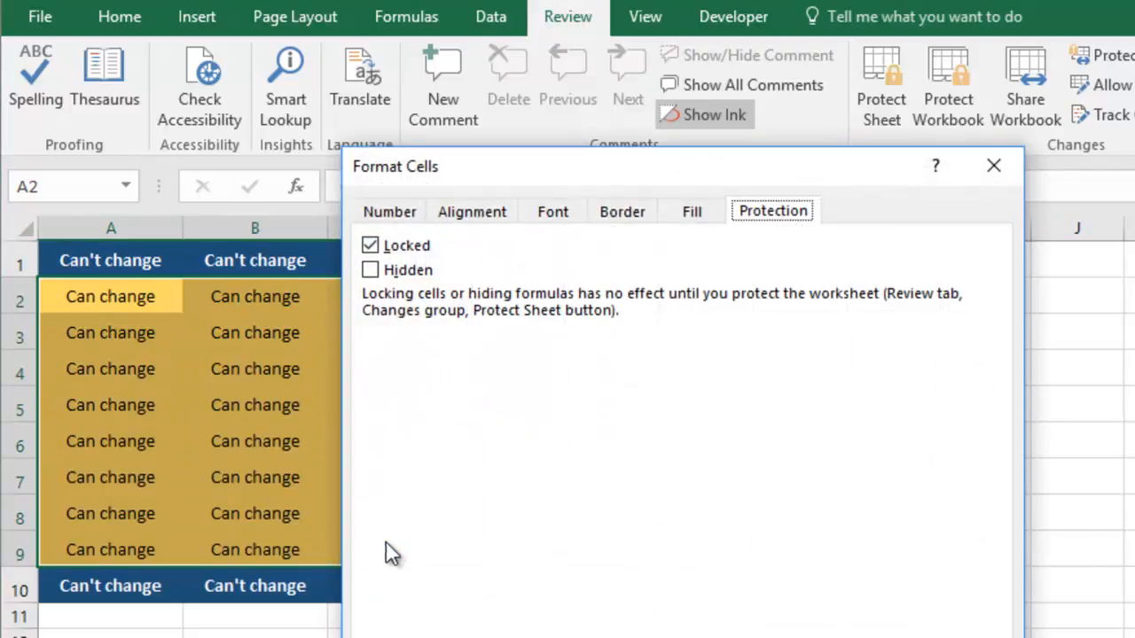
pyautogui.click(371, 247)
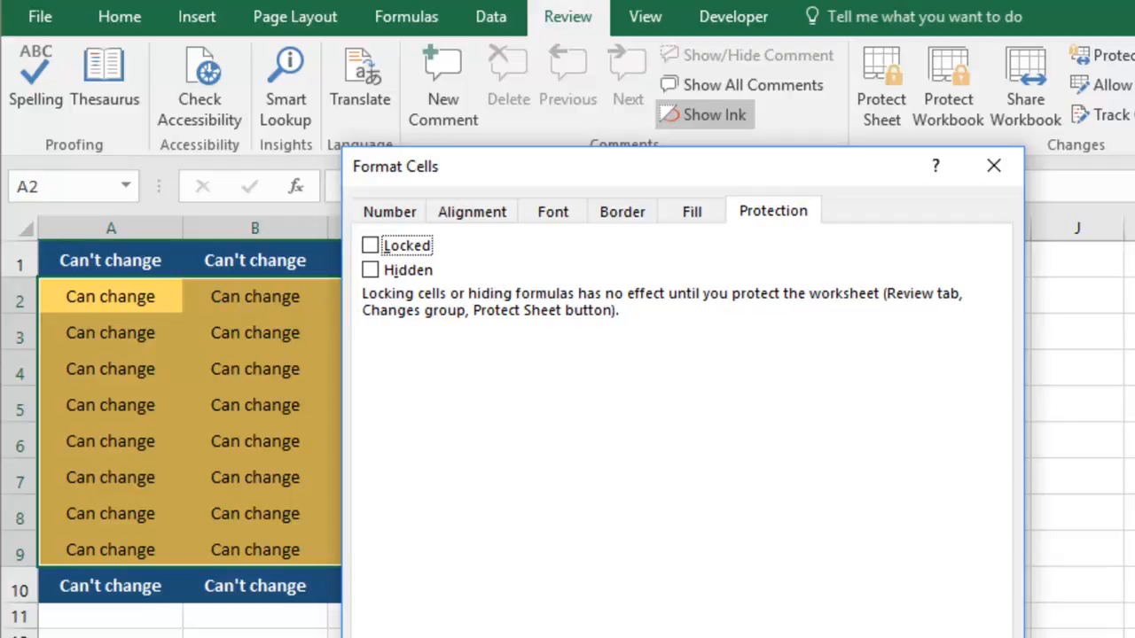
pyautogui.press('Return')
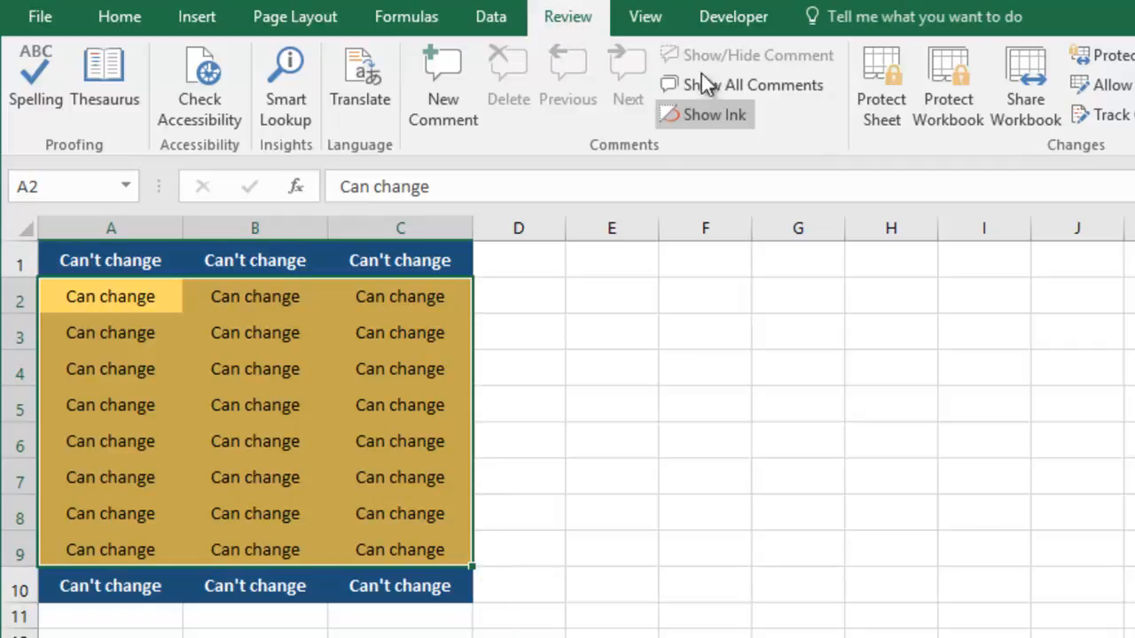
# Protect the sheet without a password, allowing users only to select locked and unlocked cells
pyautogui.click(880, 109)
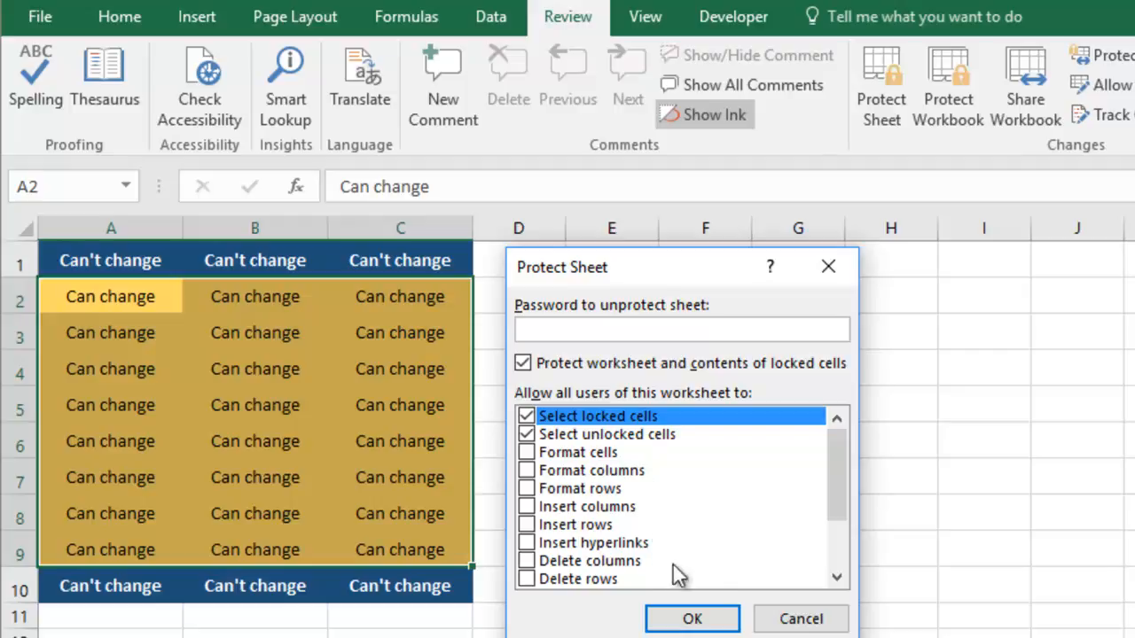
pyautogui.click(836, 578)
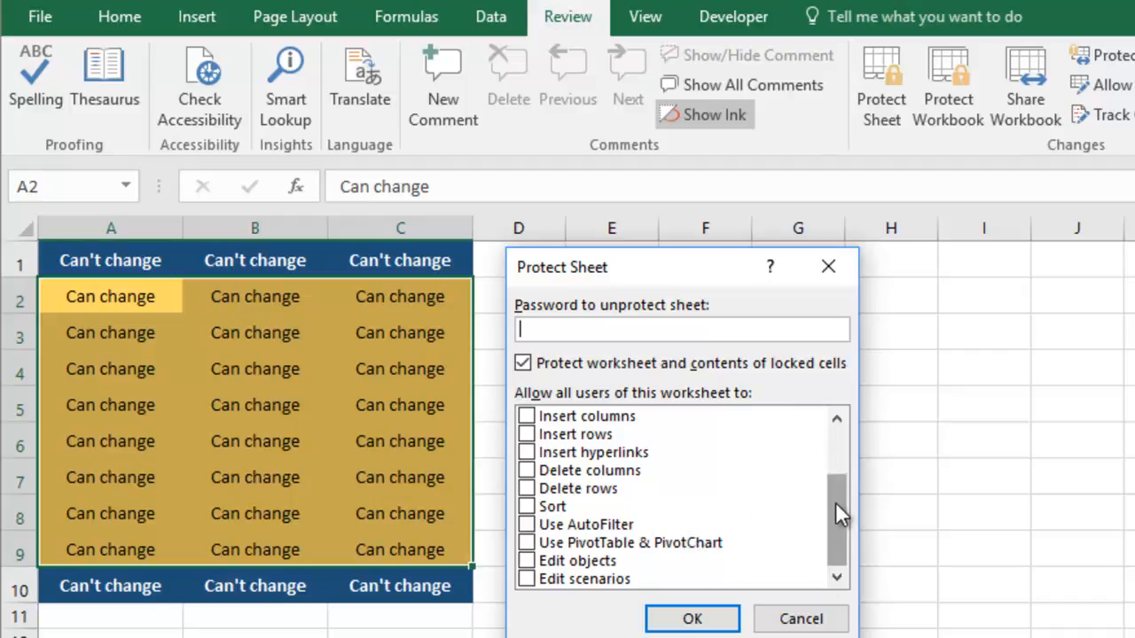
pyautogui.moveTo(836, 501); pyautogui.dragTo(836, 460)
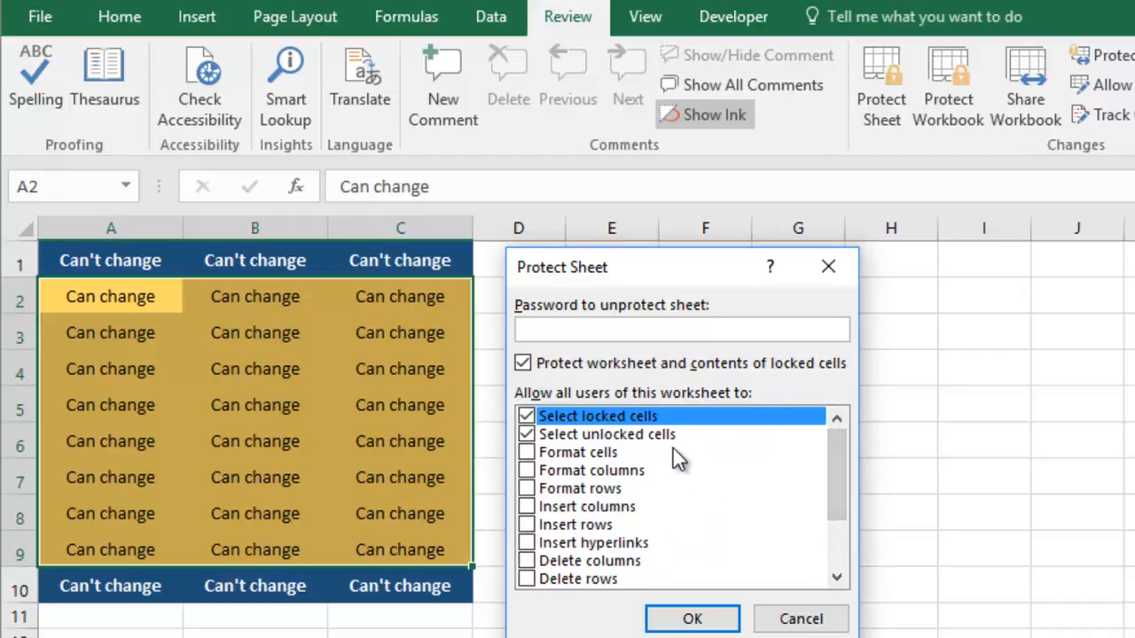
pyautogui.click(693, 621)
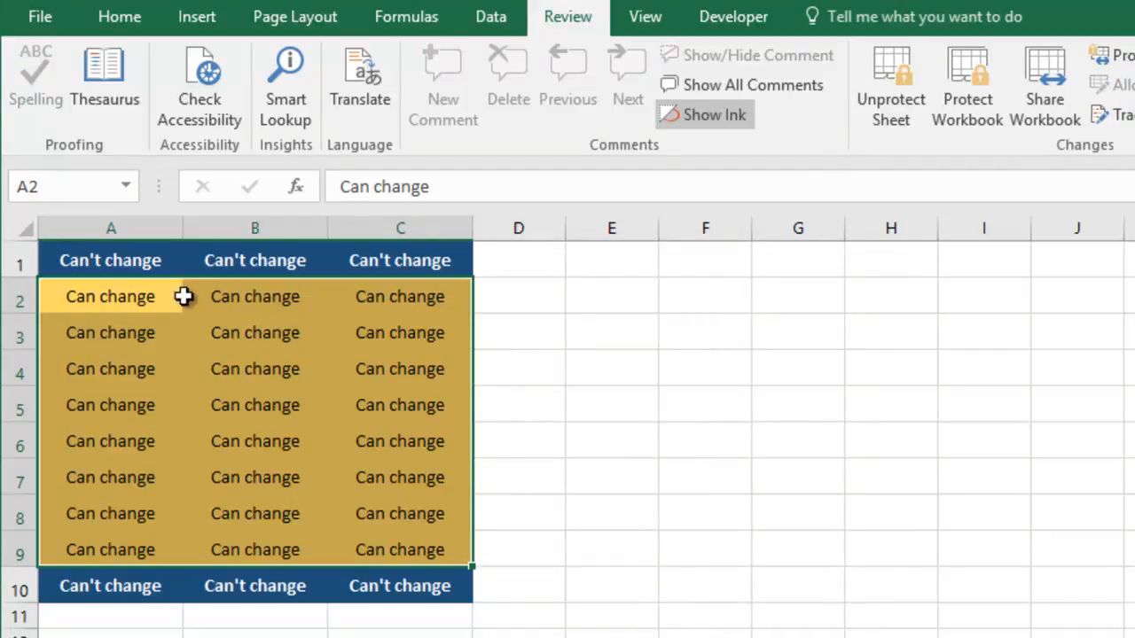
# Enter 123 in cell A2 and 234 in cell A3 to test the unlocked cells
pyautogui.click(112, 298)
pyautogui.write('123')
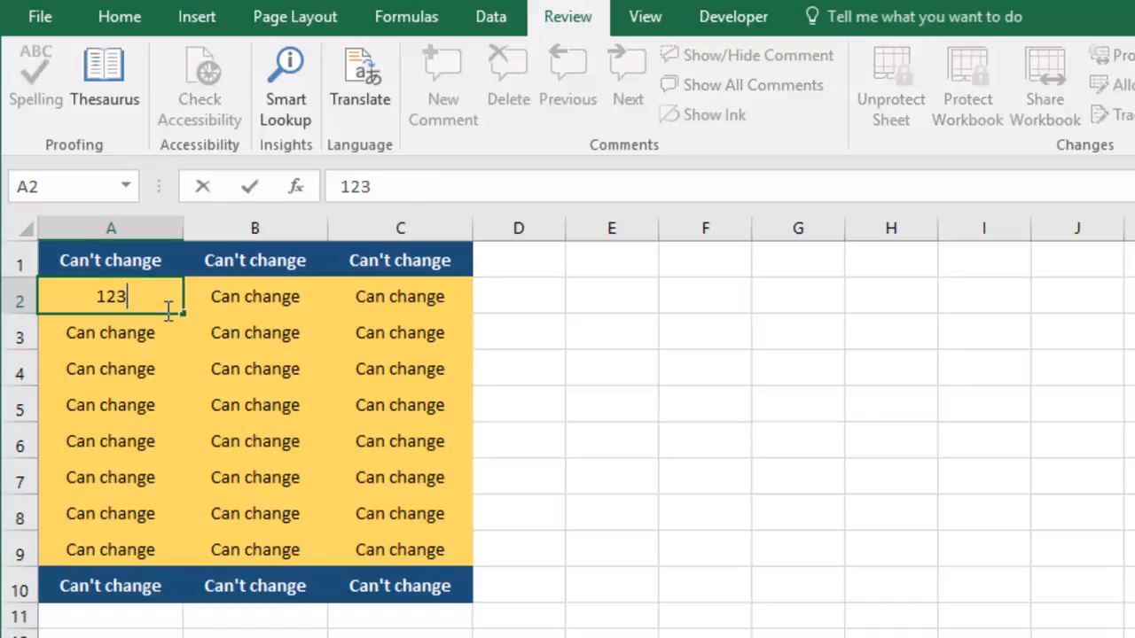
pyautogui.press('Return')
pyautogui.write('234')
pyautogui.press('Return')
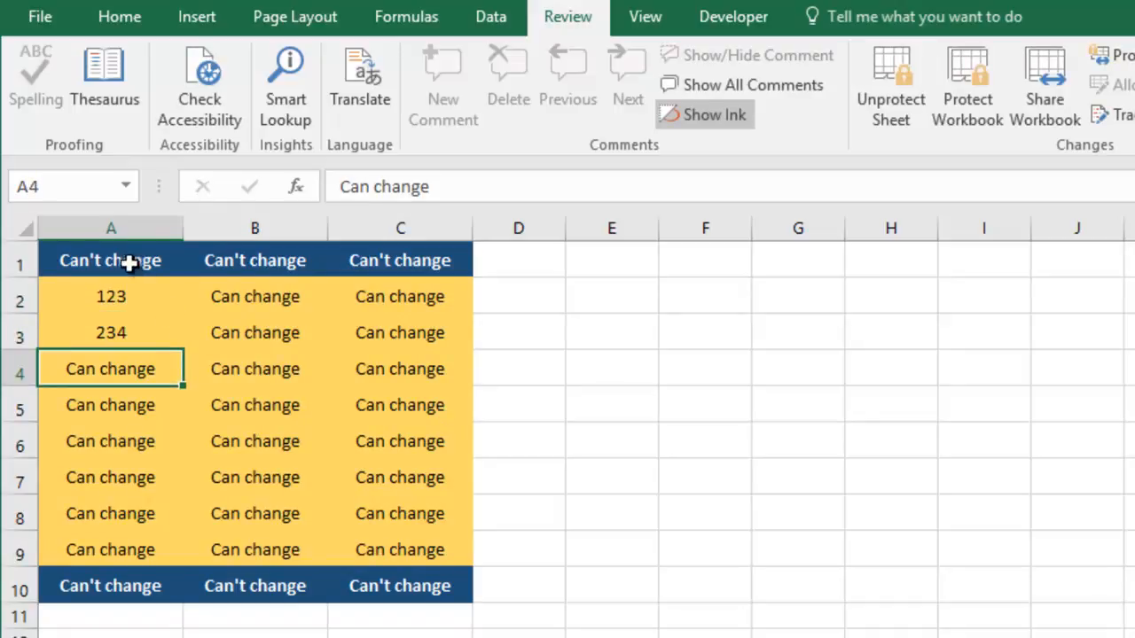
# Try to edit the locked "Can't change" cells in column A to test the sheet protection
pyautogui.click(125, 255)
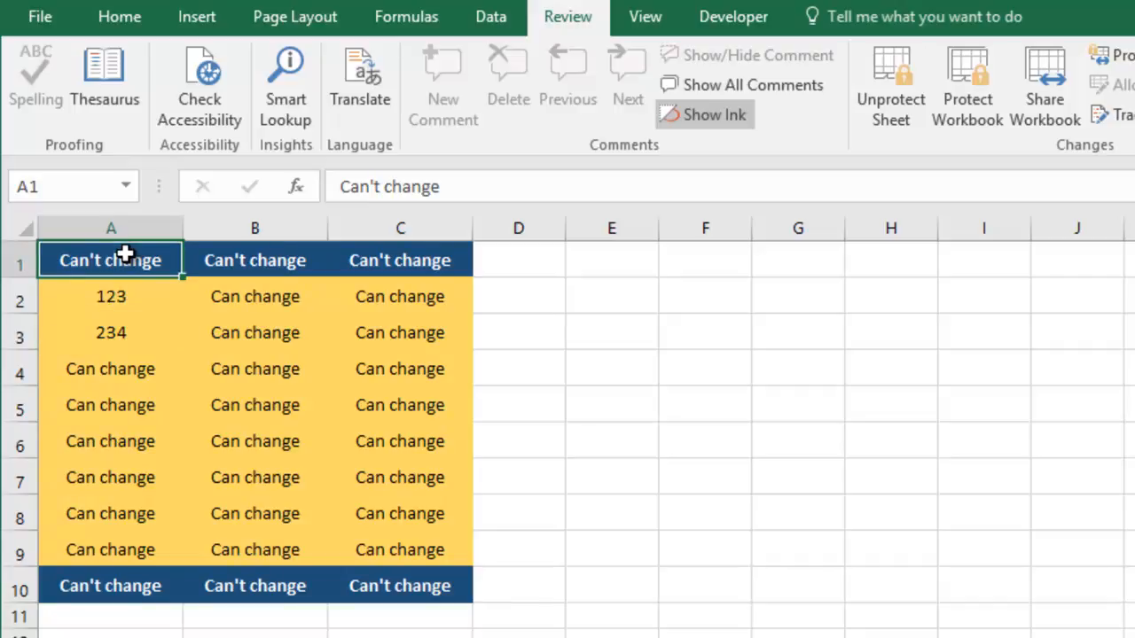
pyautogui.doubleClick(128, 590)
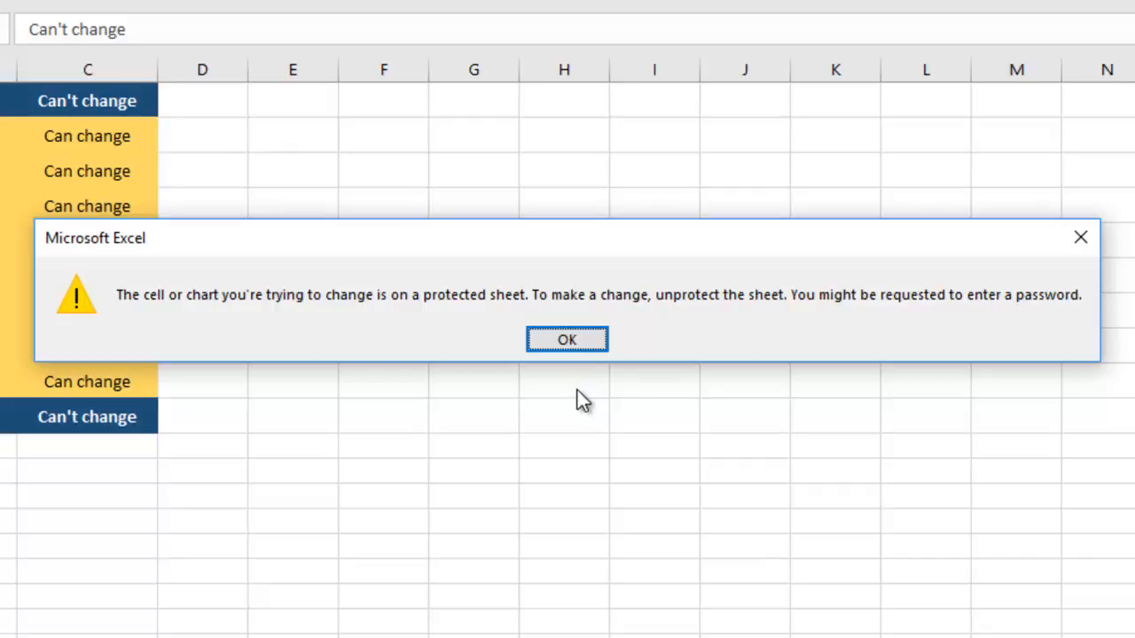
pyautogui.click(564, 339)
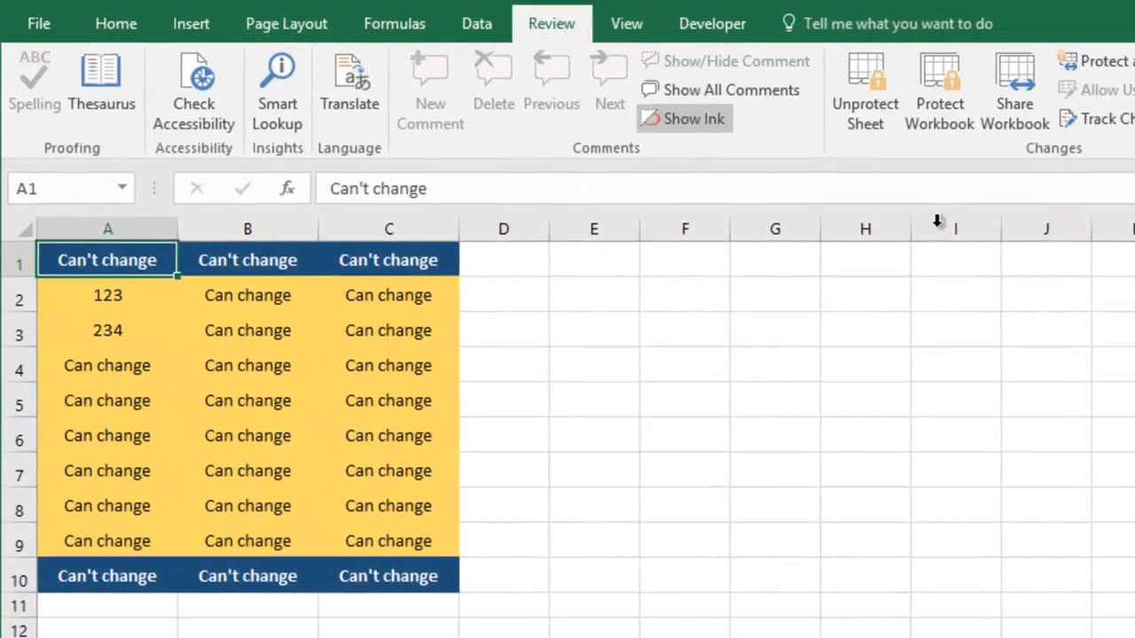
# Examine the options for protecting the workbook's structure and leave without applying them
pyautogui.click(946, 109)
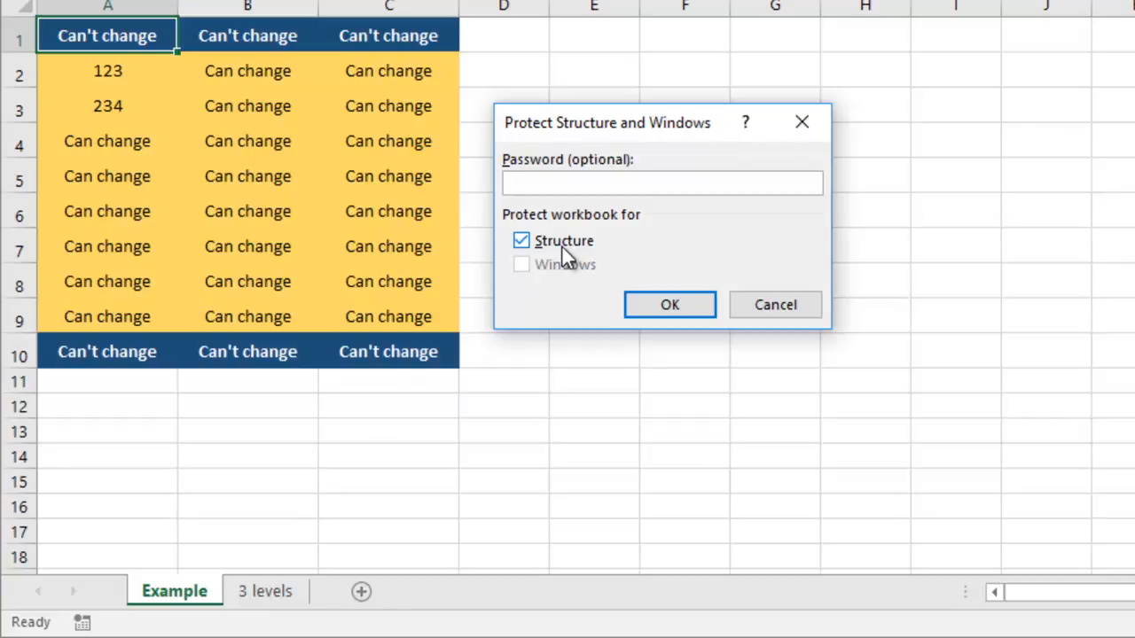
pyautogui.click(781, 308)
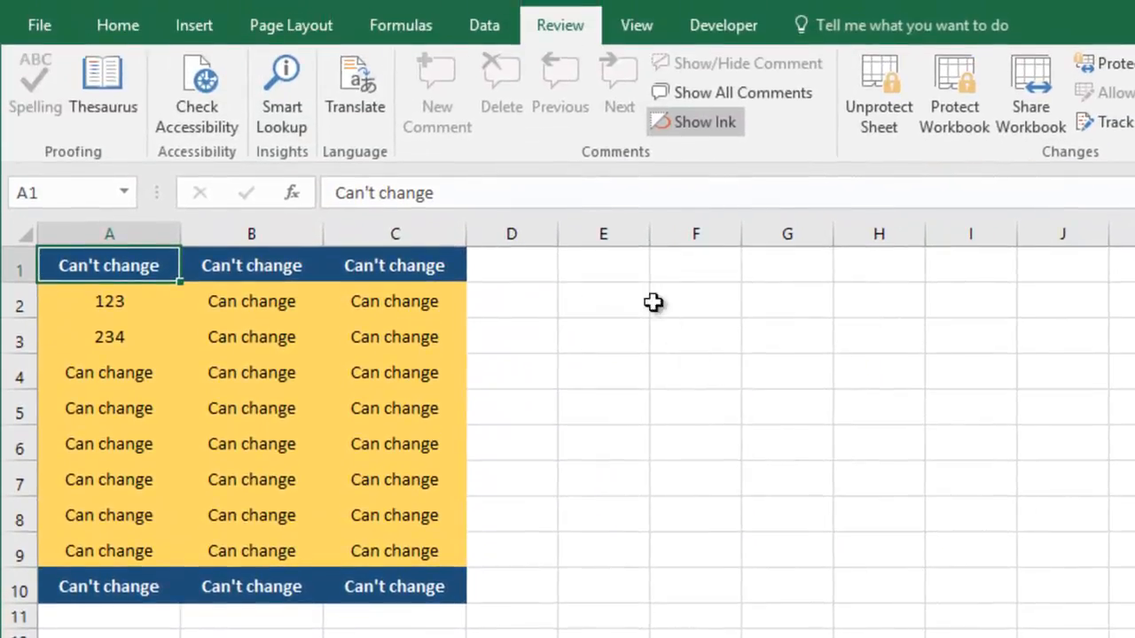
# Examine the Encrypt with Password option for the workbook and close it with the password left blank
pyautogui.click(43, 27)
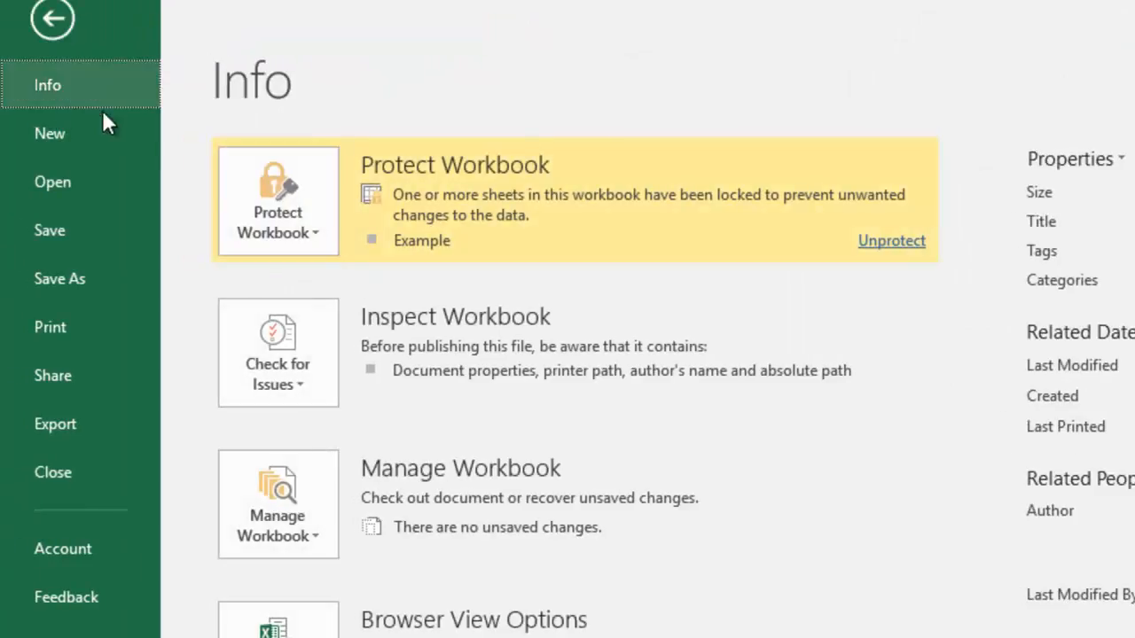
pyautogui.click(288, 232)
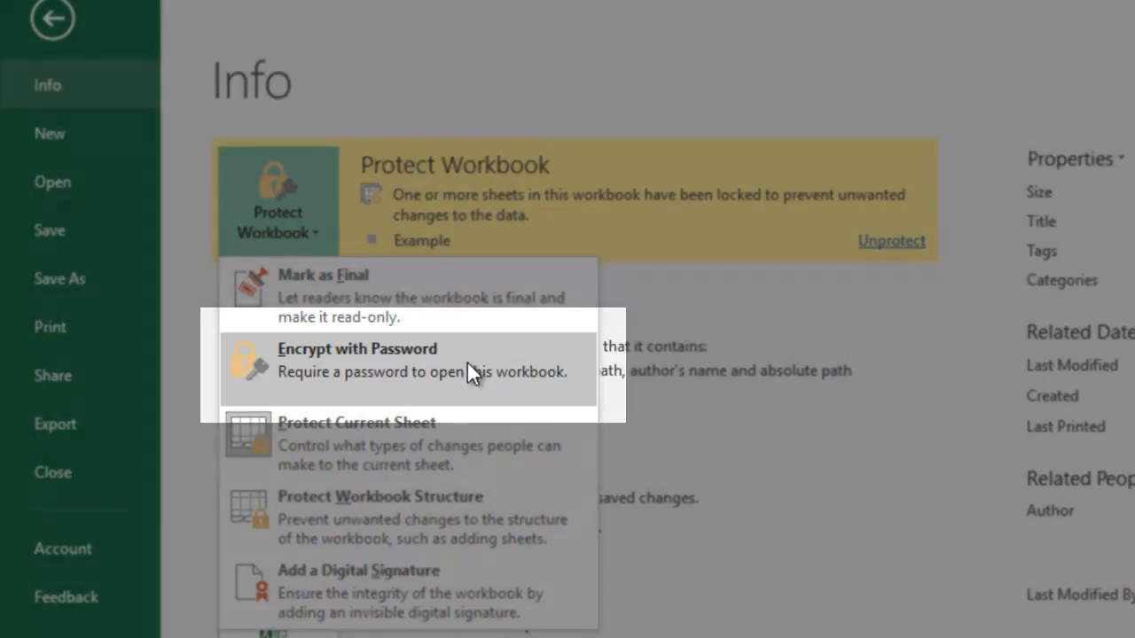
pyautogui.click(469, 364)
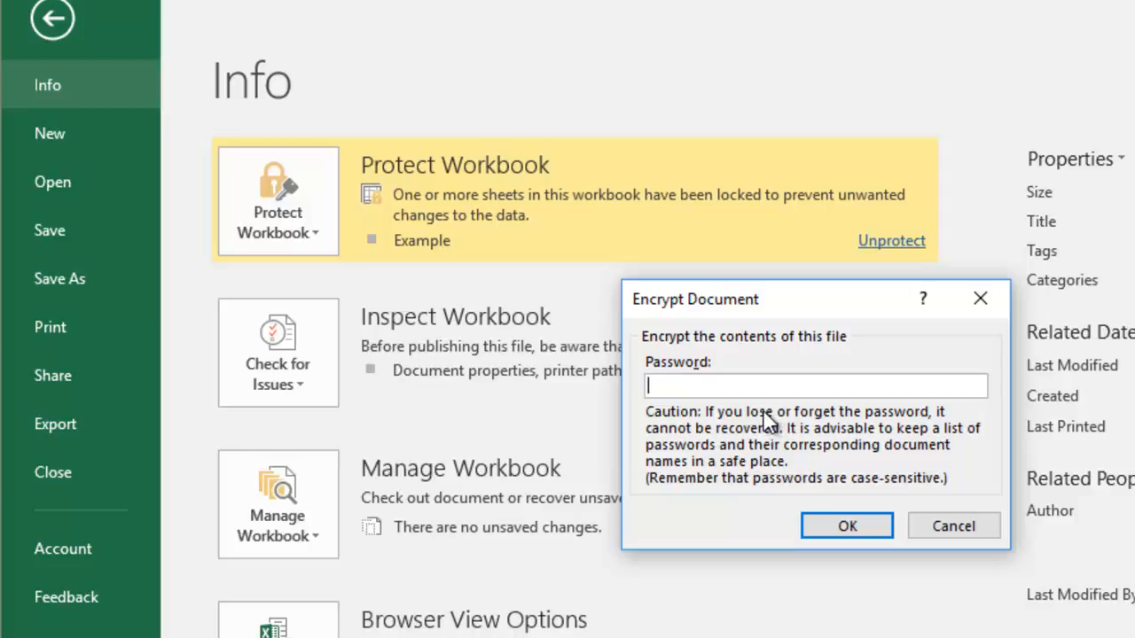
pyautogui.click(847, 526)
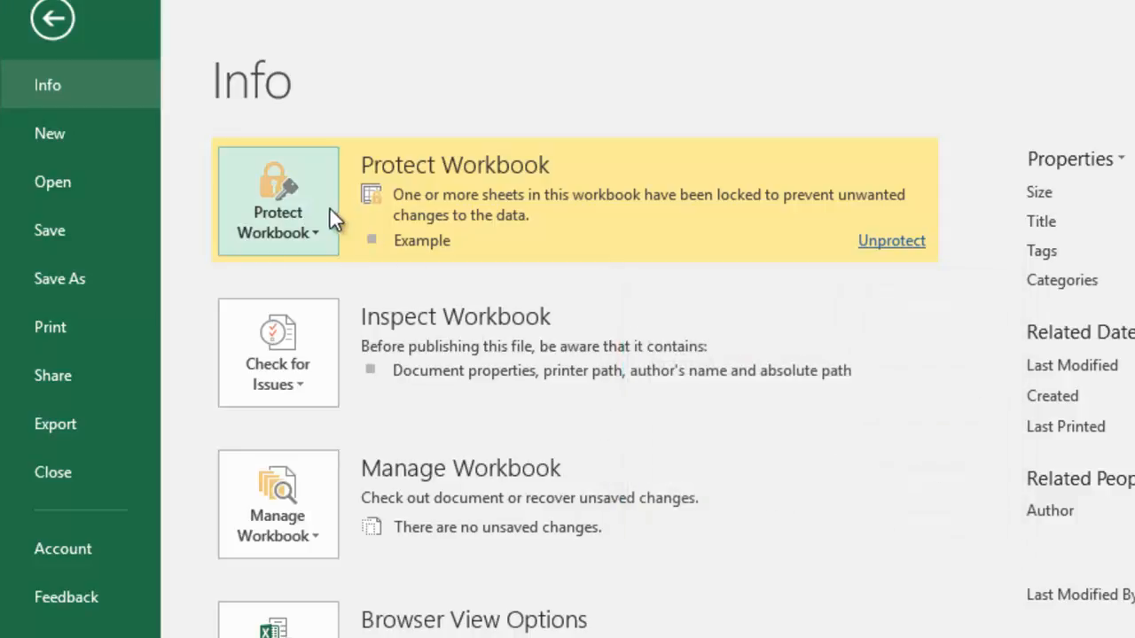
# Open the General Options for saving the workbook, where passwords to open and to modify the file are set
pyautogui.click(322, 206)
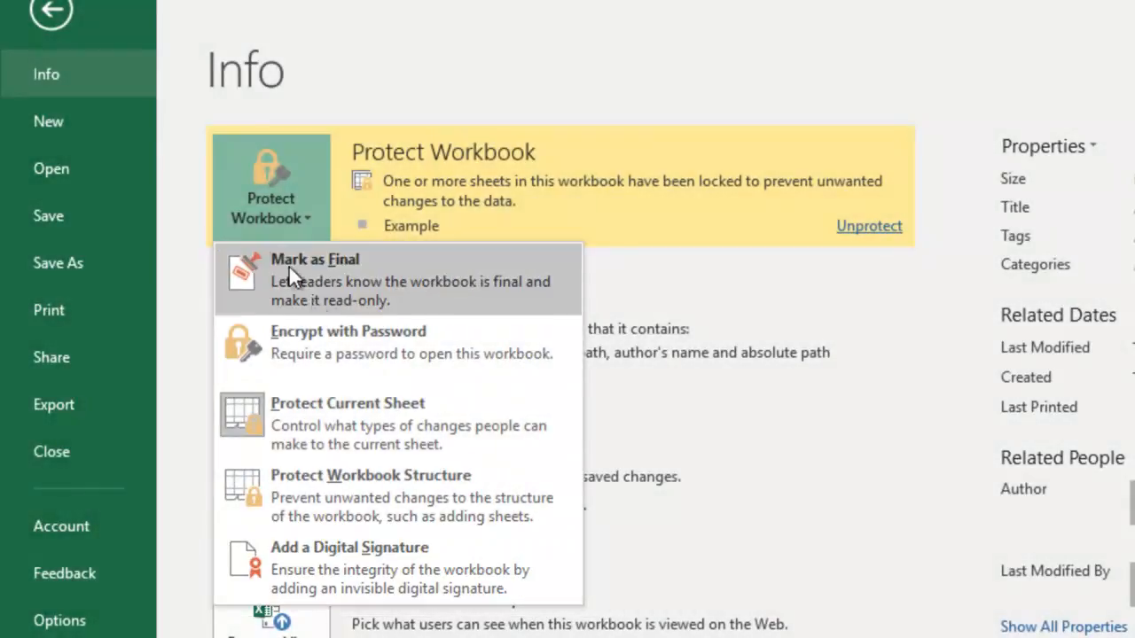
pyautogui.click(74, 266)
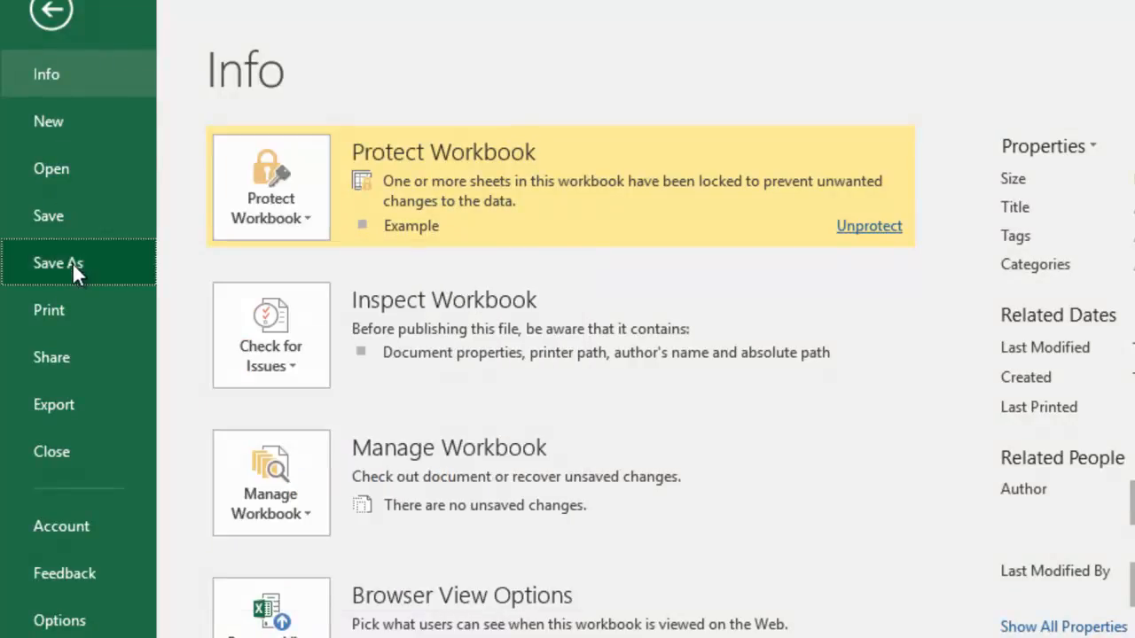
pyautogui.click(304, 364)
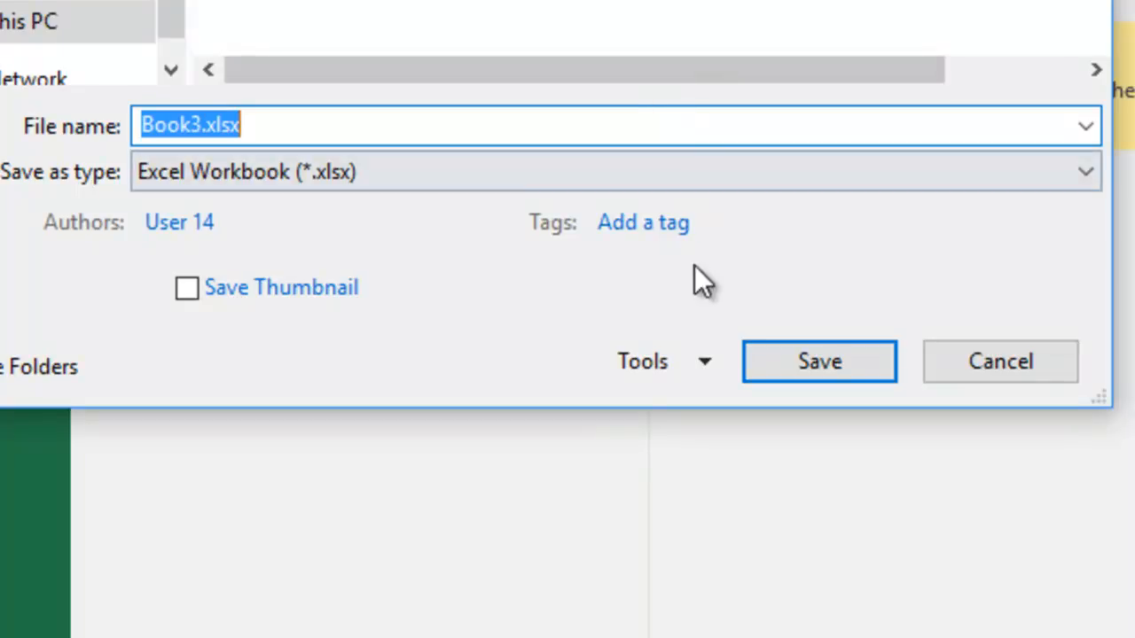
pyautogui.click(698, 366)
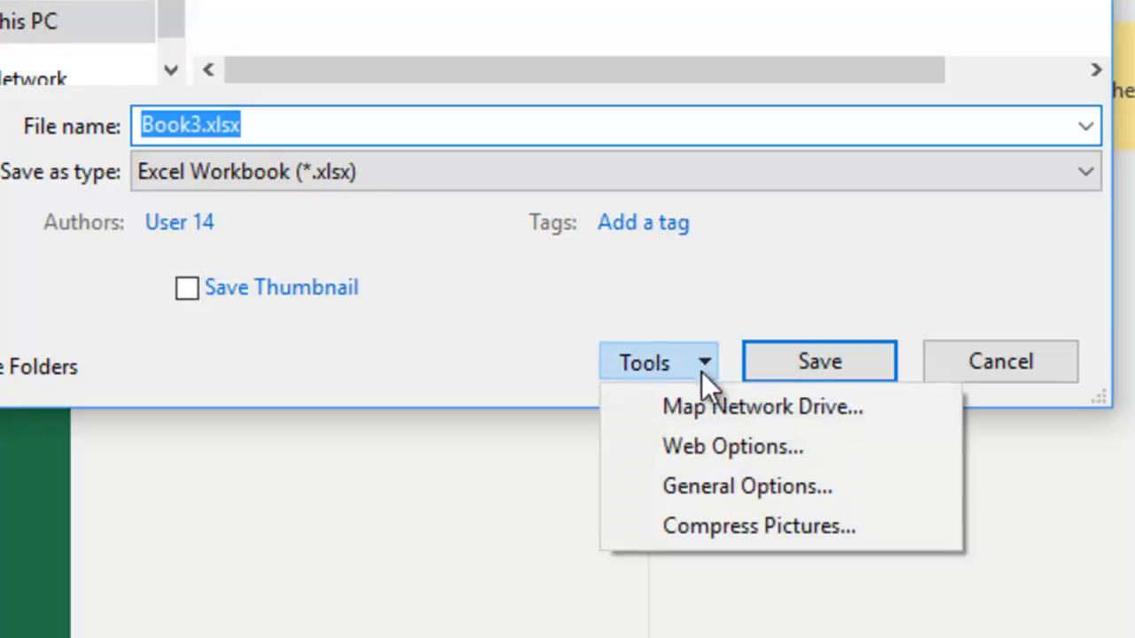
pyautogui.click(719, 486)
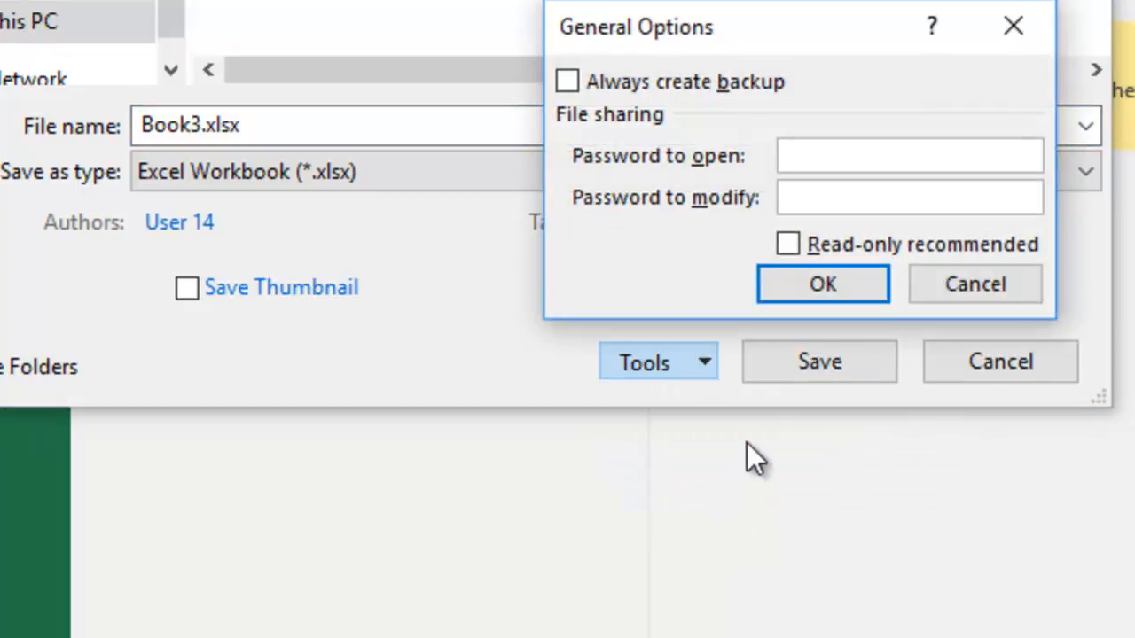